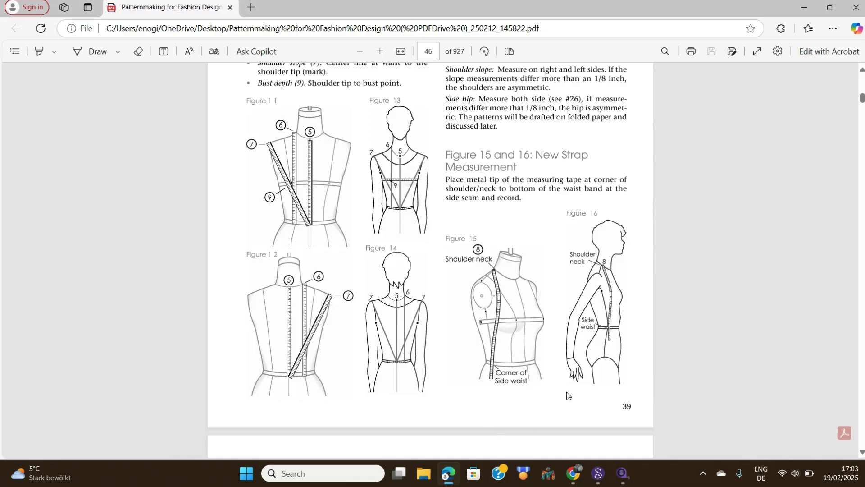
- Switch to SeamlyMe, open the database of known measurements and show the diagram of G03 highbust_circ
click(627, 482)
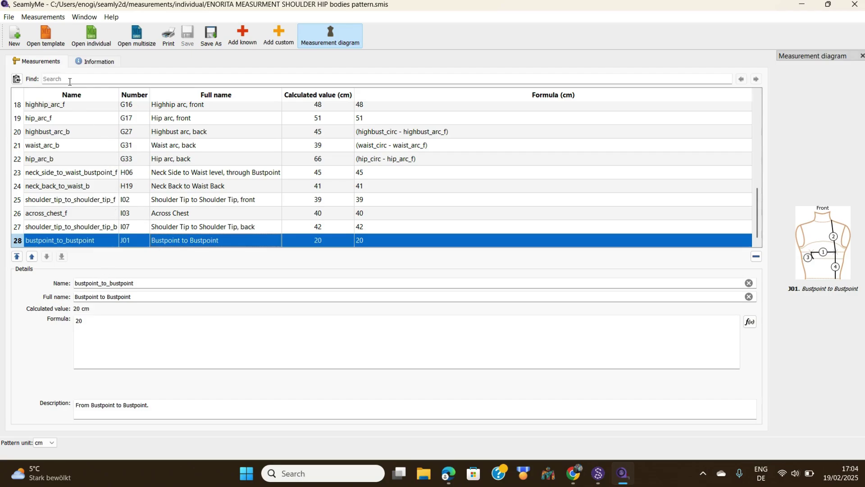
click(243, 36)
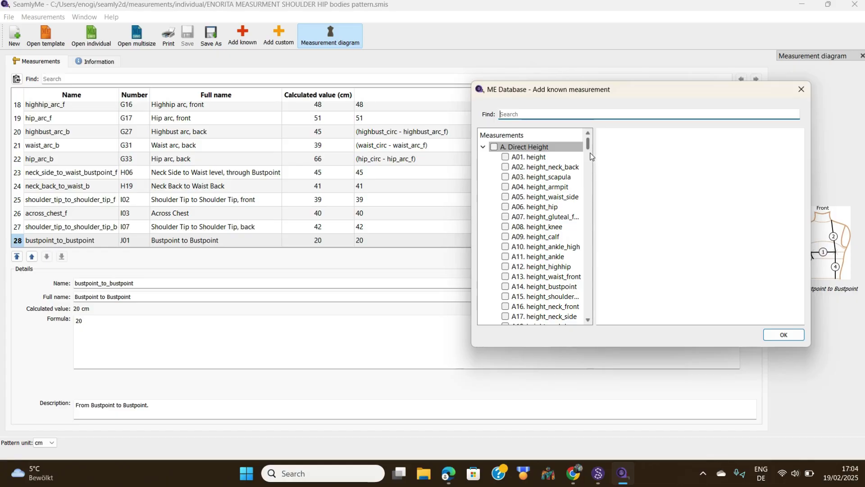
drag(588, 145, 588, 172)
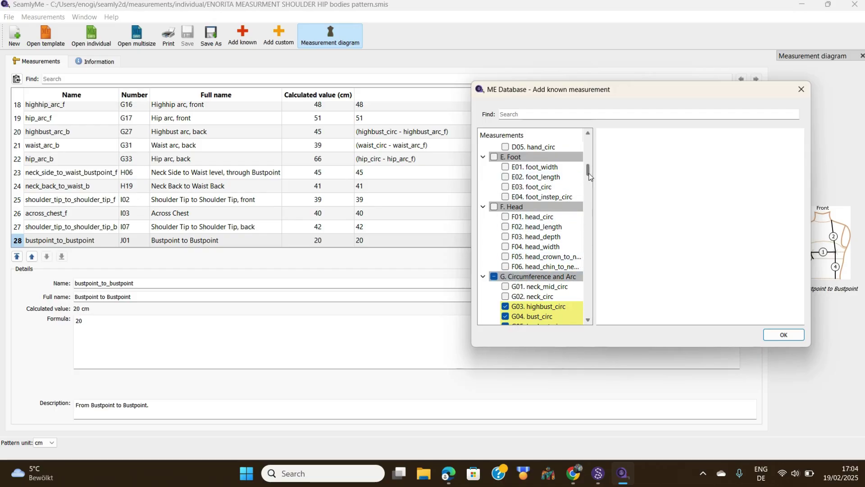
scroll(589, 182, down, 3)
scroll(590, 182, down, 2)
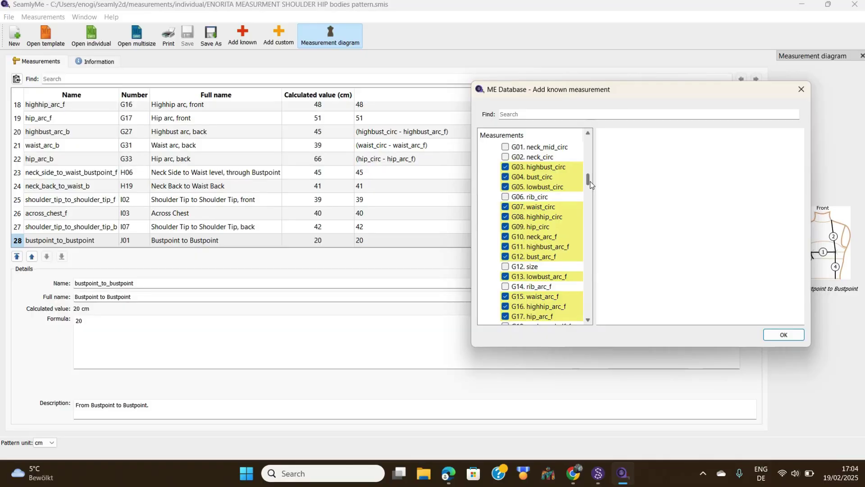
click(544, 167)
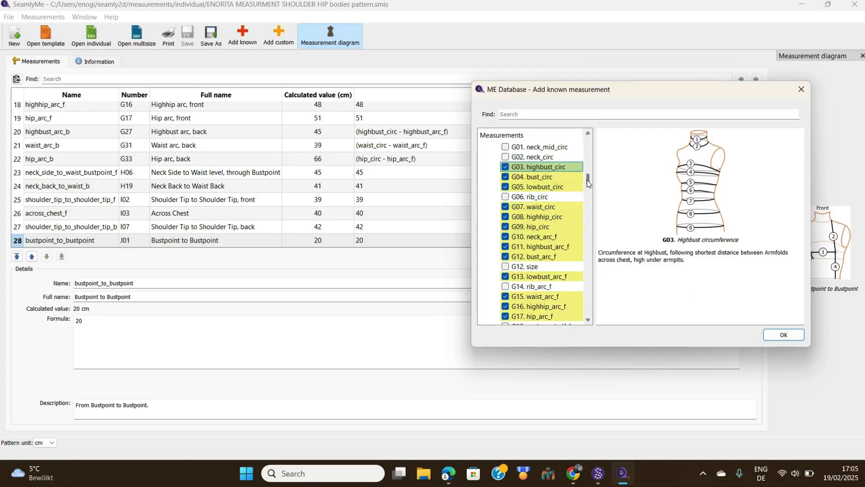
- Select the half front arc measurements G19 to G25: highbust, bust, lowbust, rib, waist, highhip and hip
drag(588, 182, 587, 194)
click(544, 190)
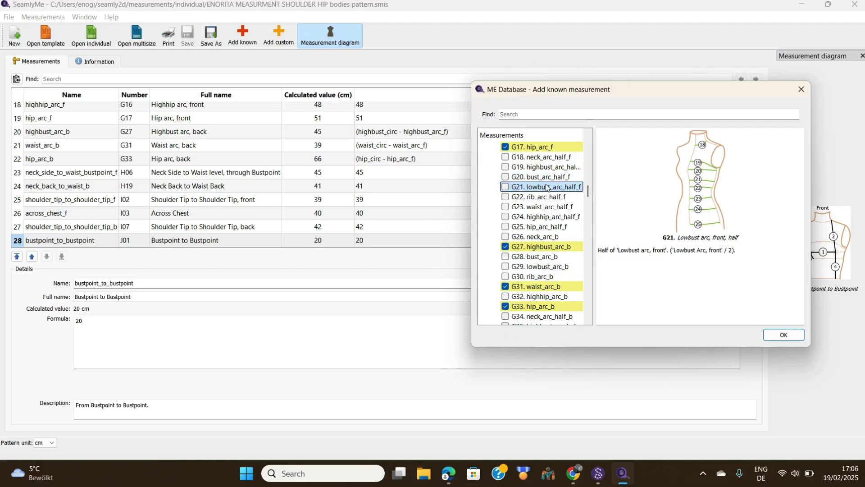
click(506, 168)
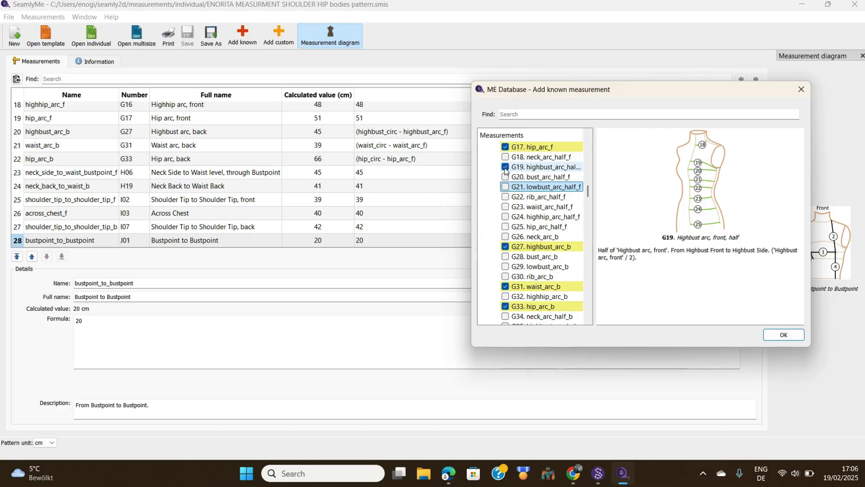
click(505, 177)
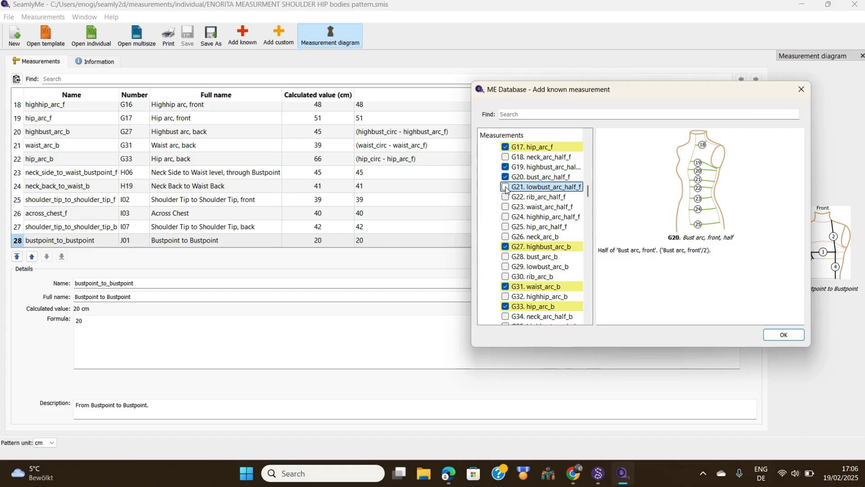
click(506, 187)
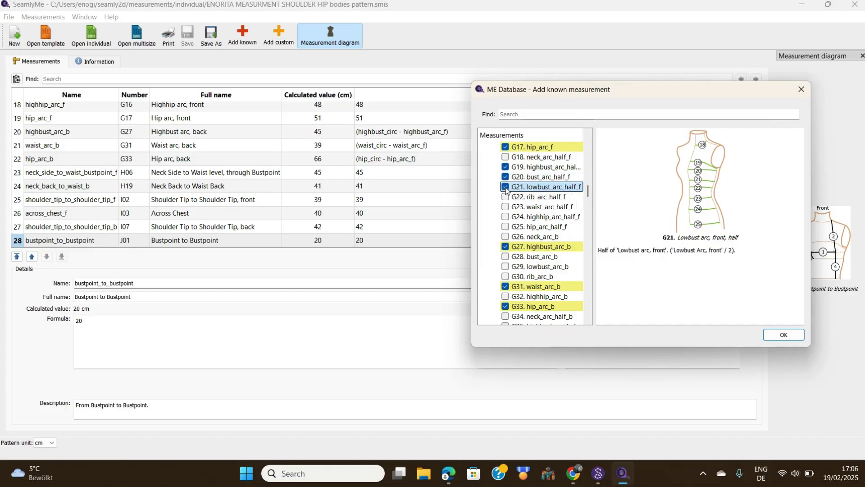
click(505, 197)
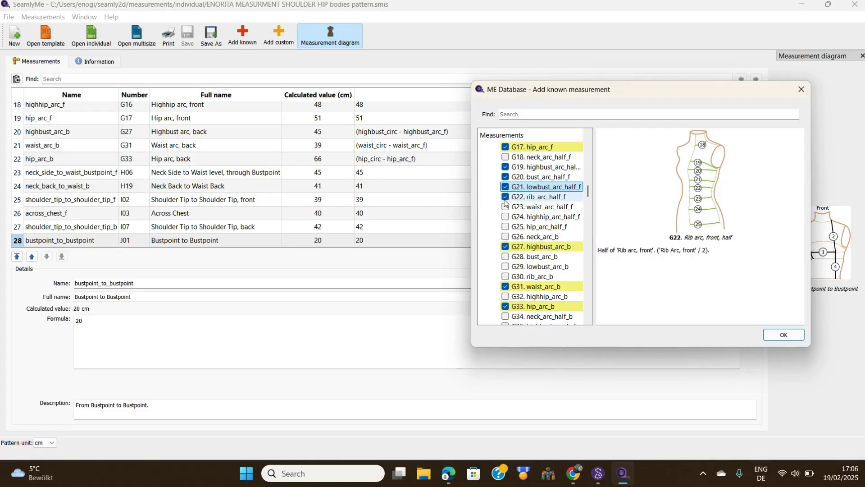
click(505, 207)
click(505, 217)
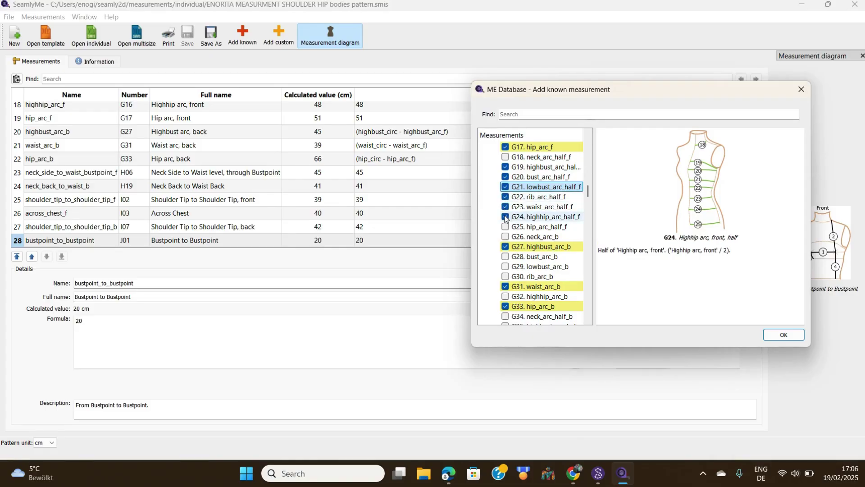
click(505, 226)
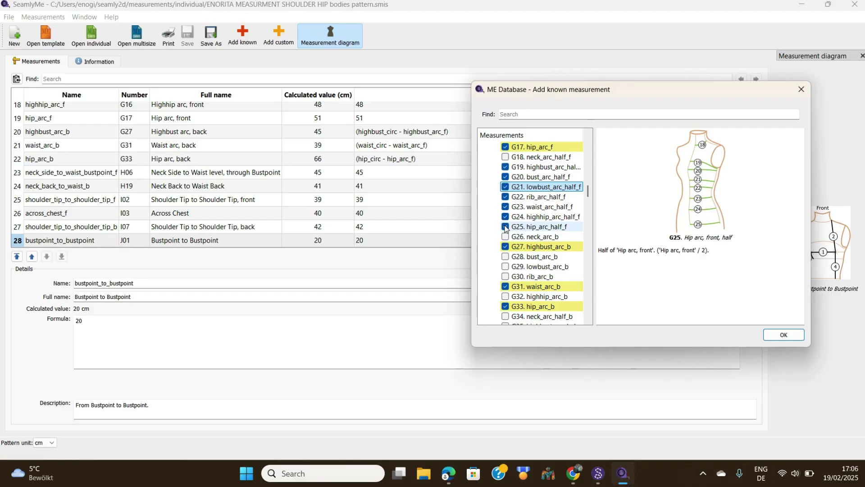
click(505, 236)
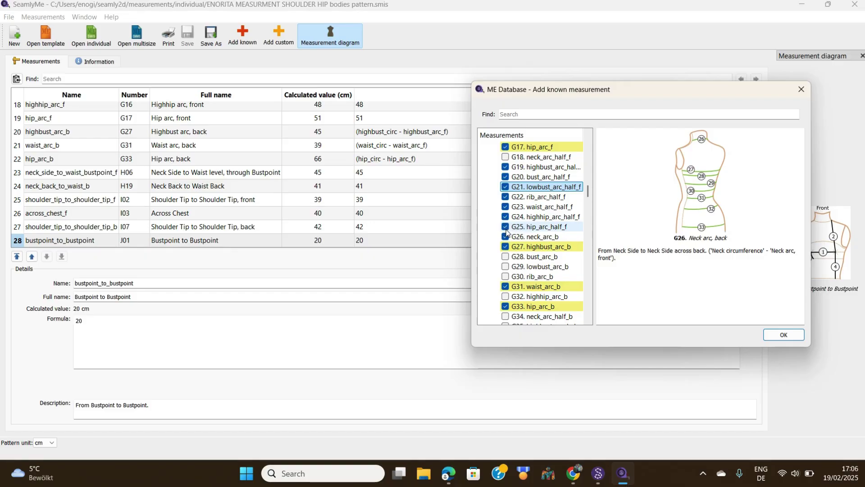
click(505, 238)
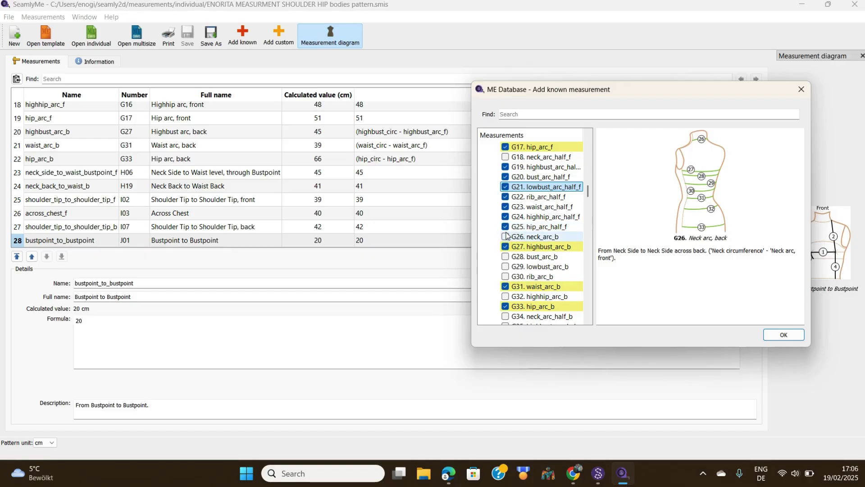
click(506, 227)
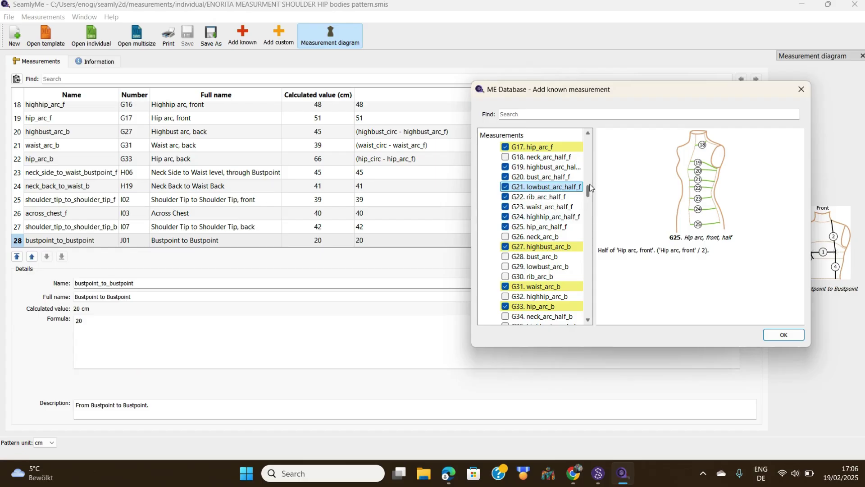
- Review the diagrams of Balance measurements K01 to K04 and select all four for adding
drag(587, 195, 591, 258)
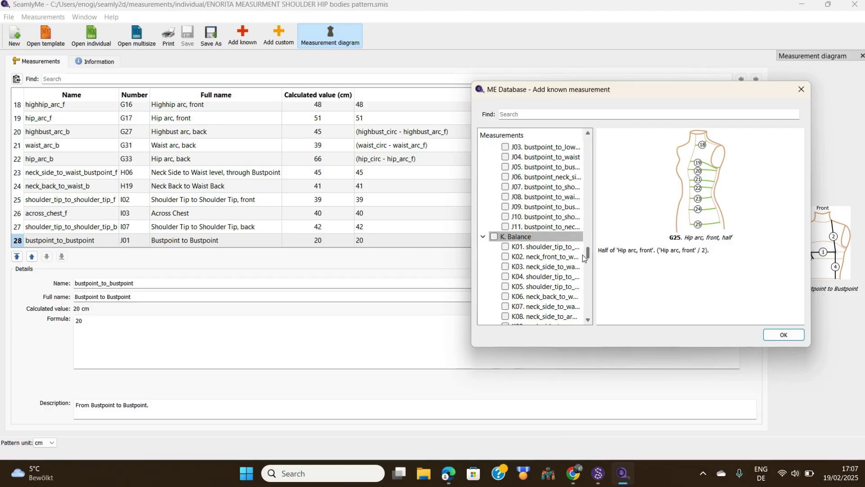
click(541, 248)
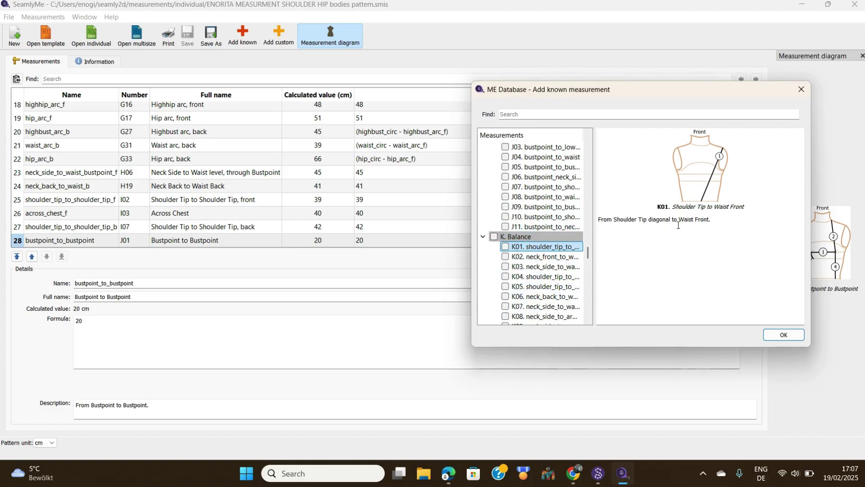
click(544, 257)
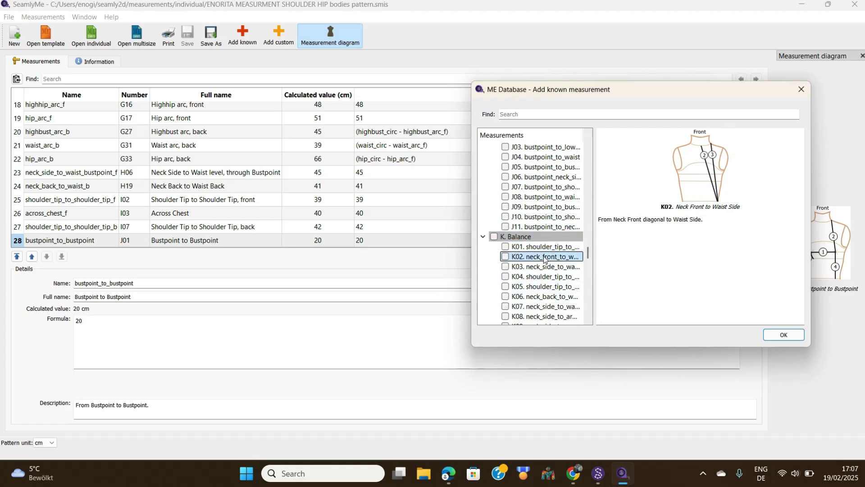
click(542, 267)
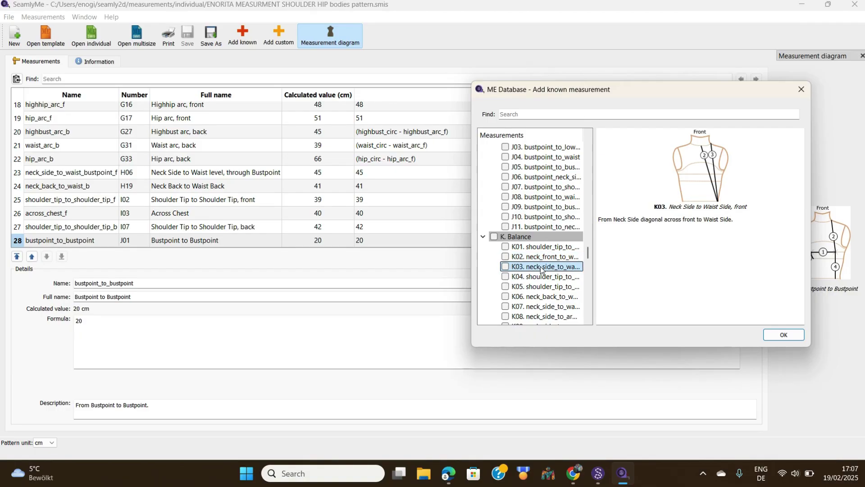
click(542, 278)
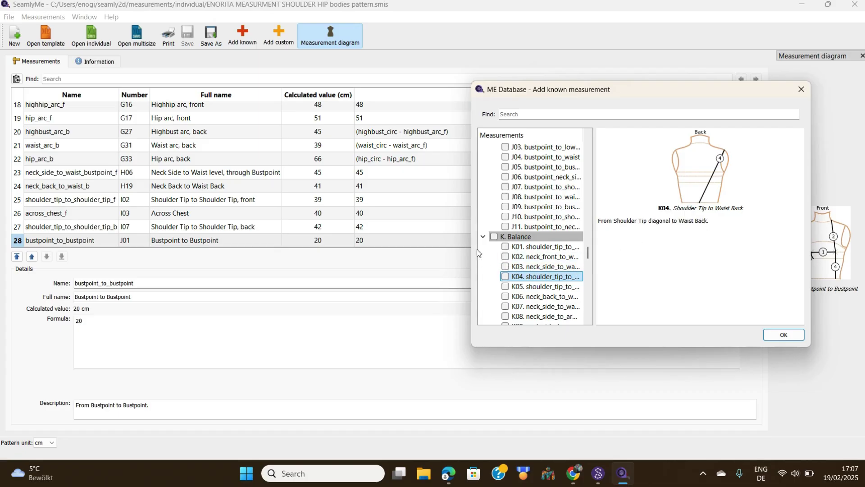
click(505, 247)
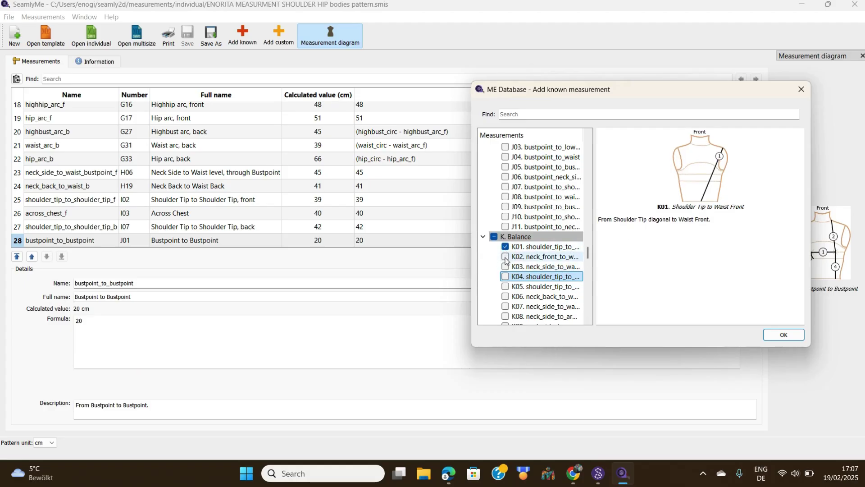
click(505, 256)
click(505, 267)
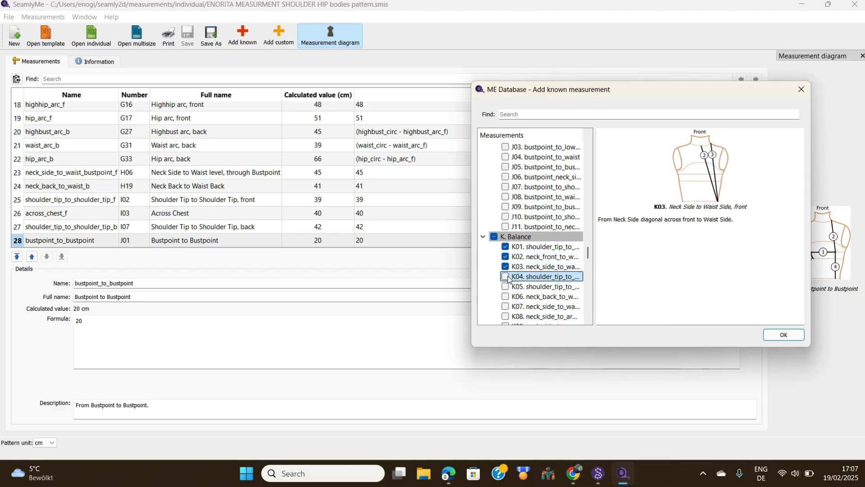
click(506, 276)
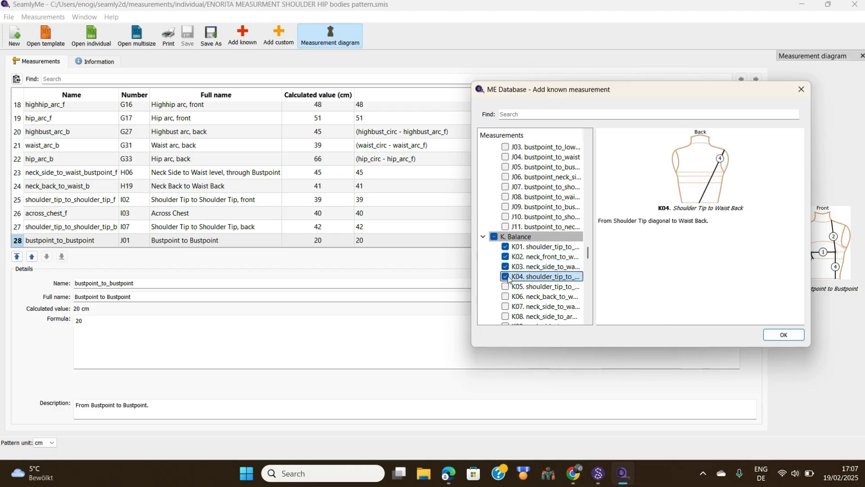
- Select Balance measurements K05, K06 and K07, covering the back shoulder tip and neck to waist diagonals
click(506, 295)
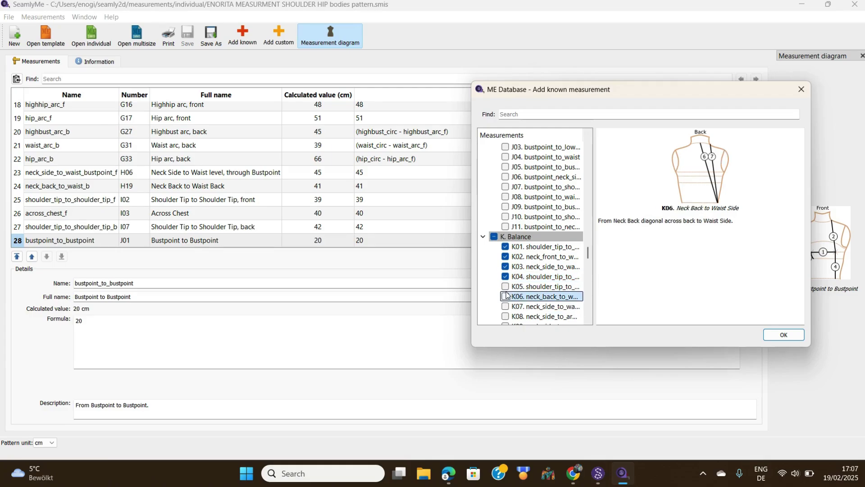
click(505, 287)
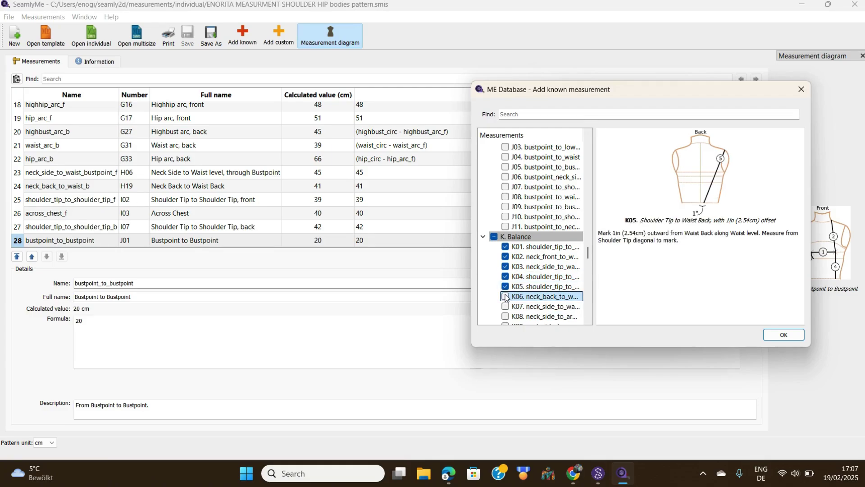
click(506, 299)
click(505, 307)
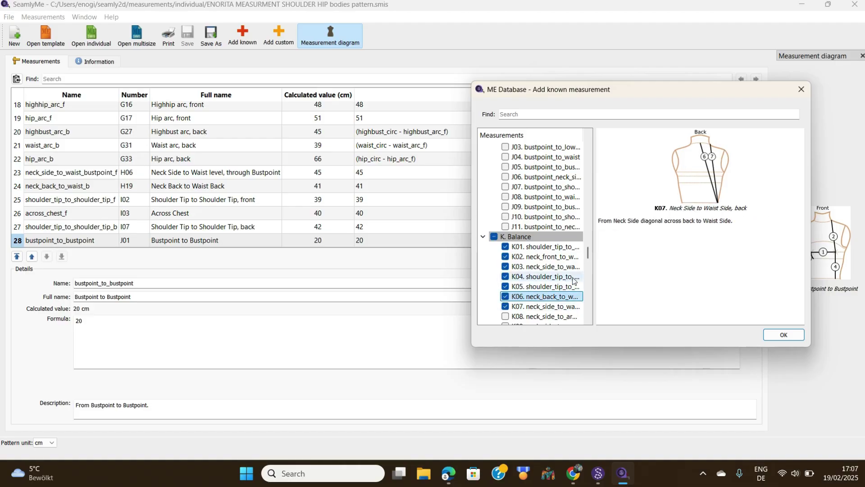
- Select Balance measurements K10 and K08, leave K09 and L01 unselected, and add all chosen measurements to the table
scroll(589, 259, down, 4)
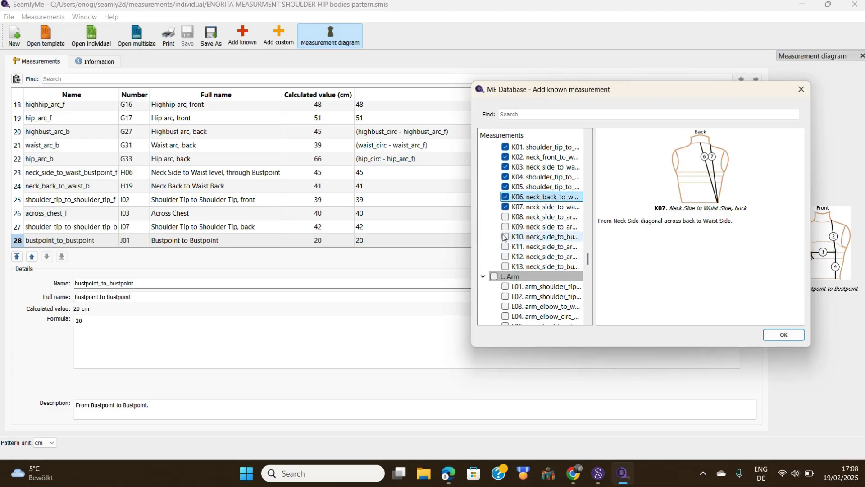
click(505, 237)
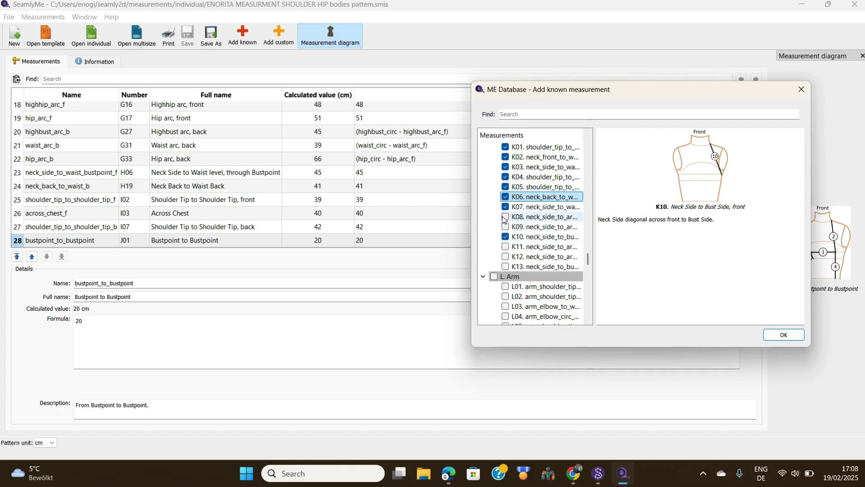
click(504, 217)
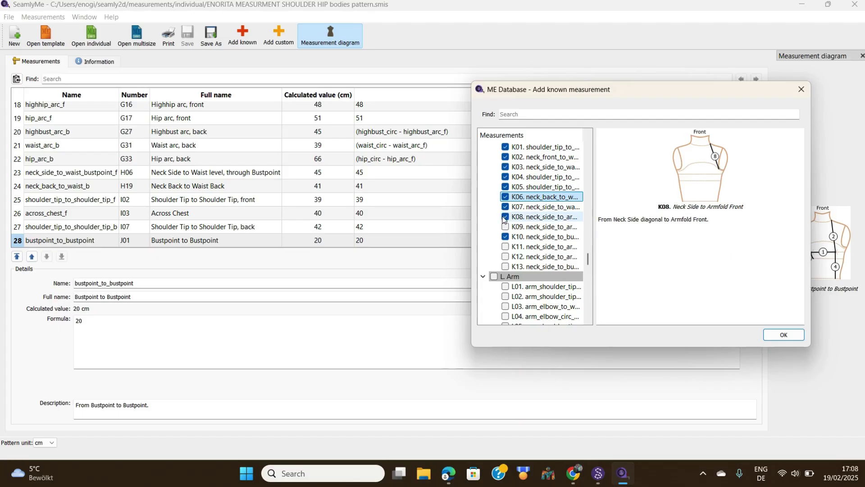
click(506, 228)
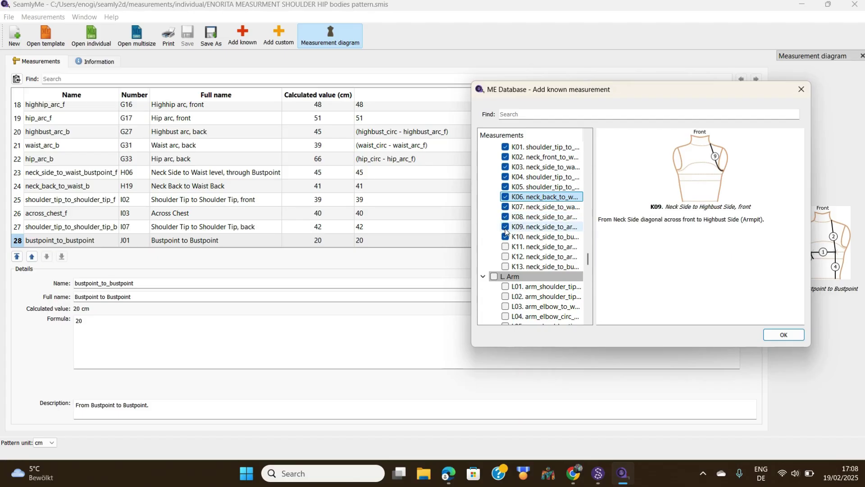
click(505, 227)
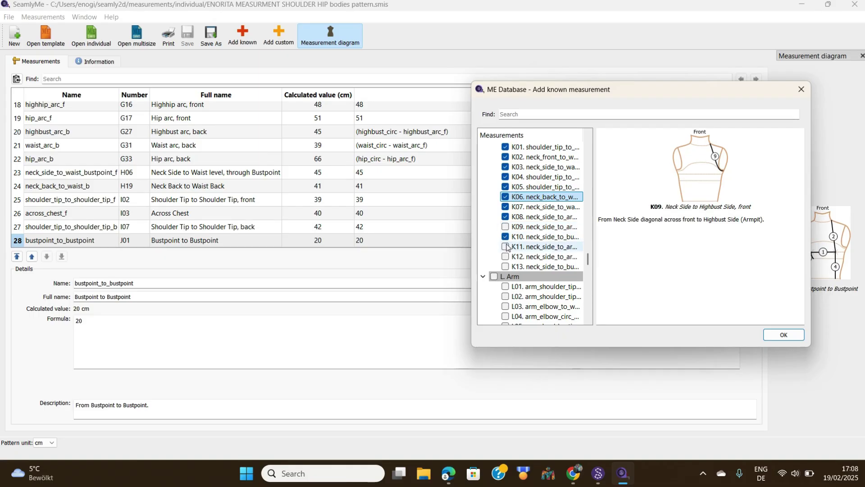
click(506, 287)
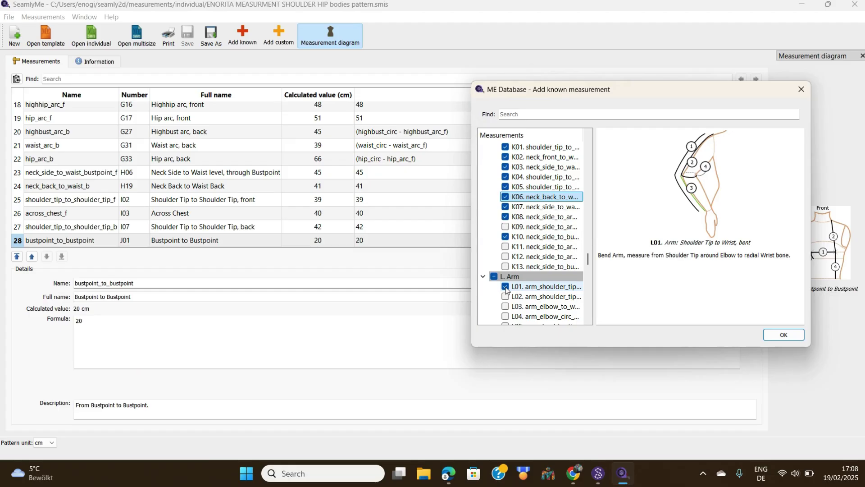
click(506, 287)
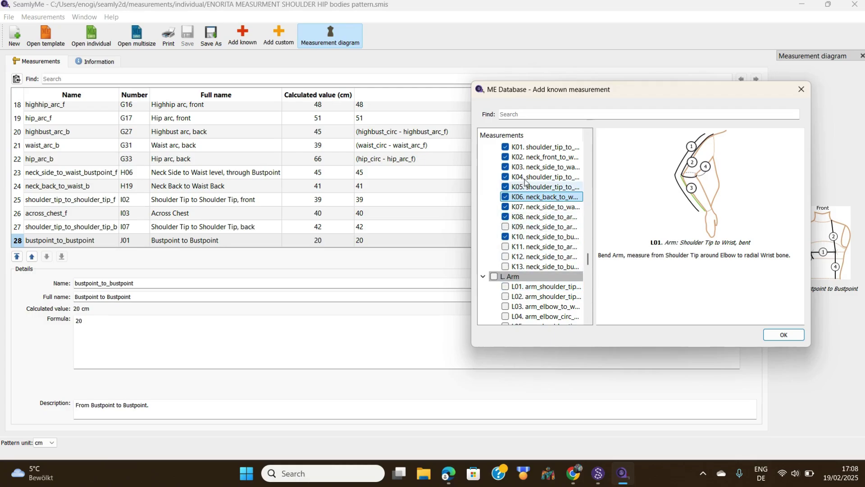
click(793, 334)
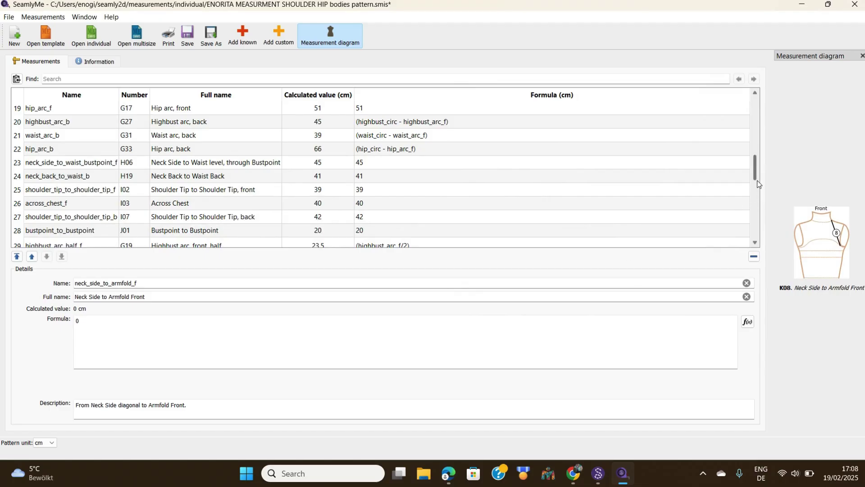
- Select the rib_arc_half_f measurement among the newly added rows of the table
drag(756, 175, 764, 233)
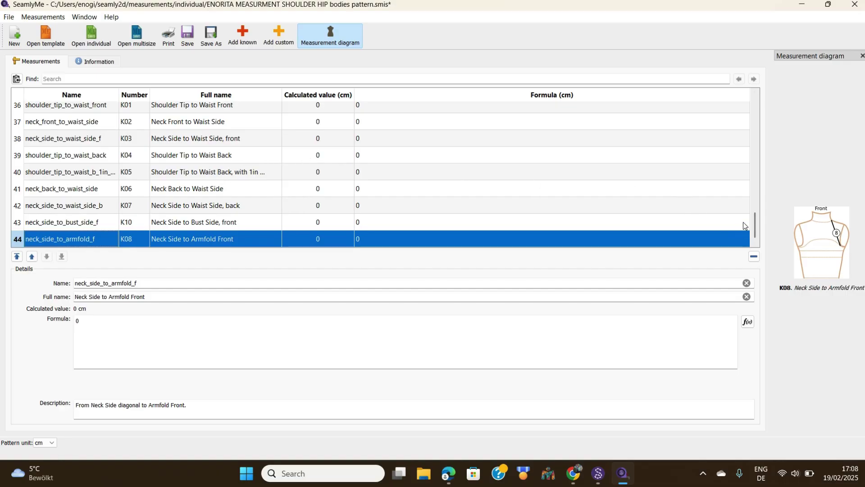
drag(754, 225, 755, 209)
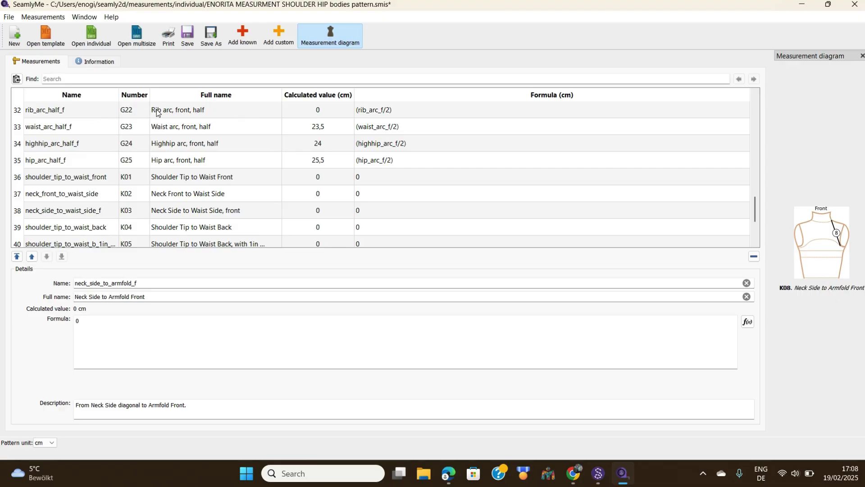
click(60, 112)
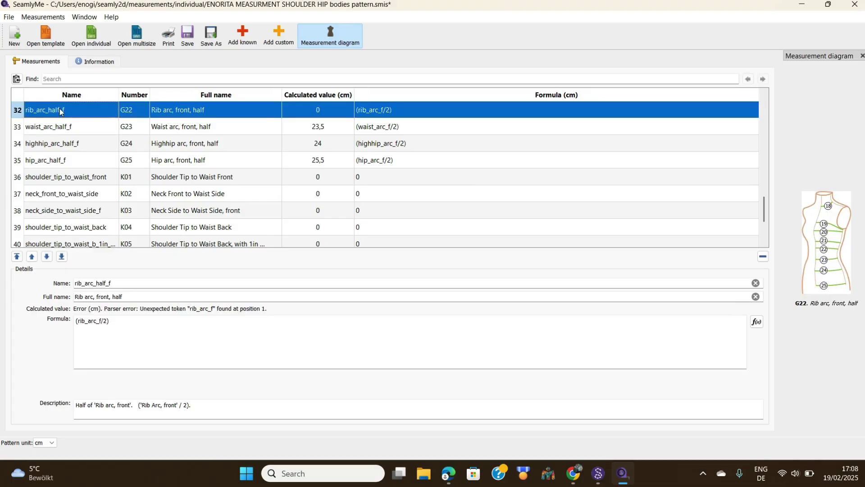